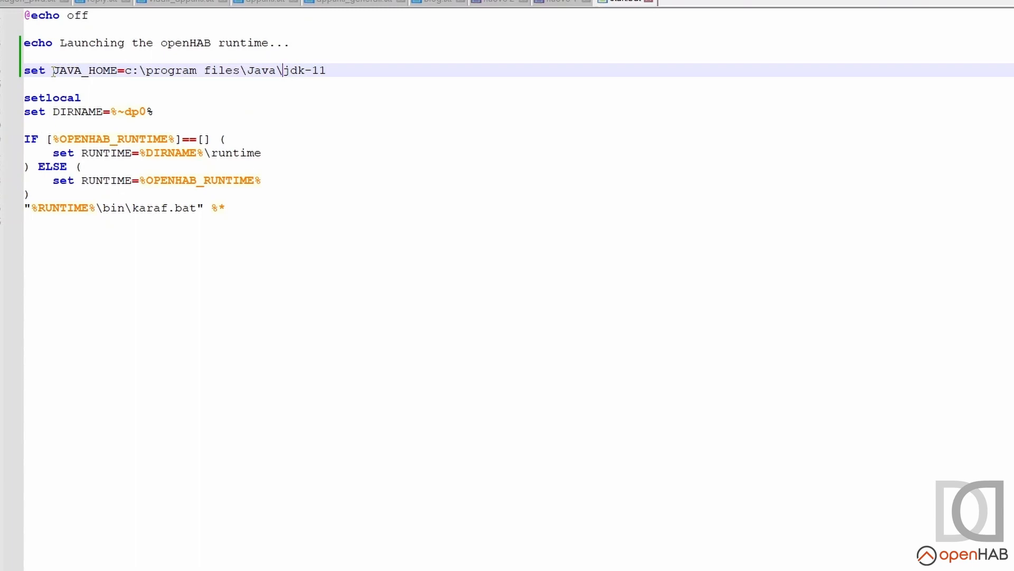
# Step: Follow the runtime log with log:tail in the openHAB console and open the Aiuto e Informazioni page in the browser
pyautogui.moveTo(54, 70); pyautogui.dragTo(117, 71)
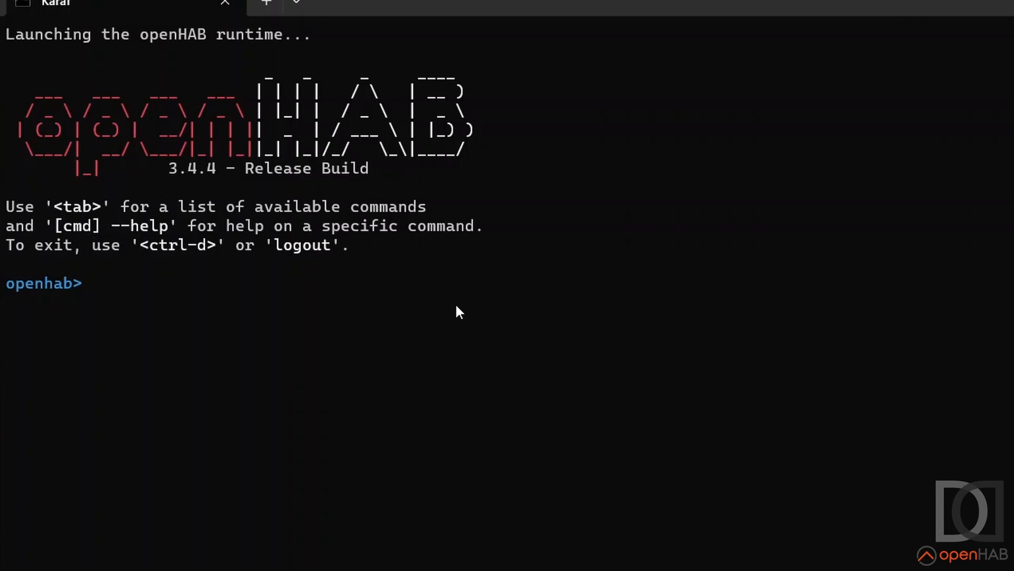
pyautogui.write('log:tail')
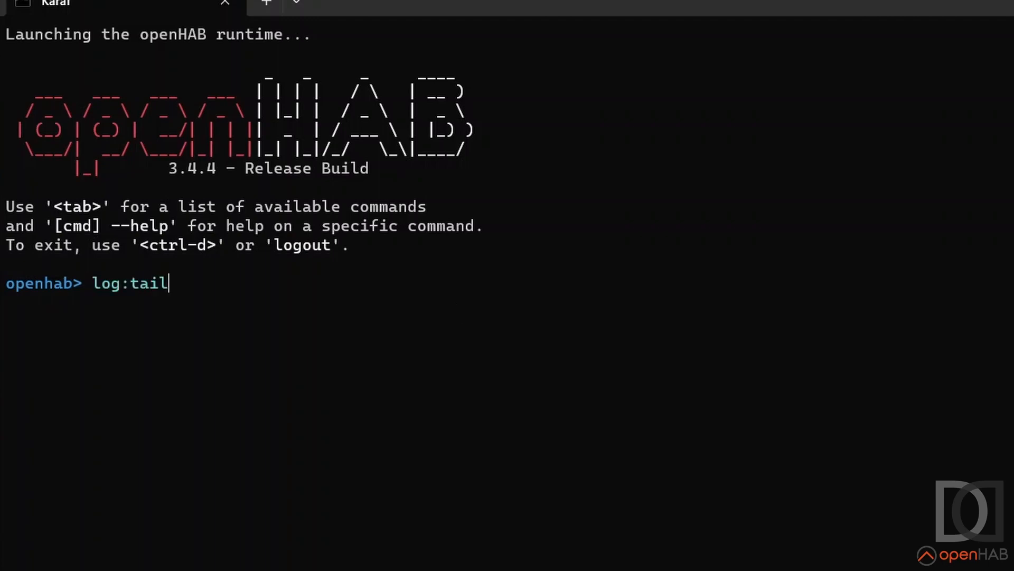
pyautogui.press('Return')
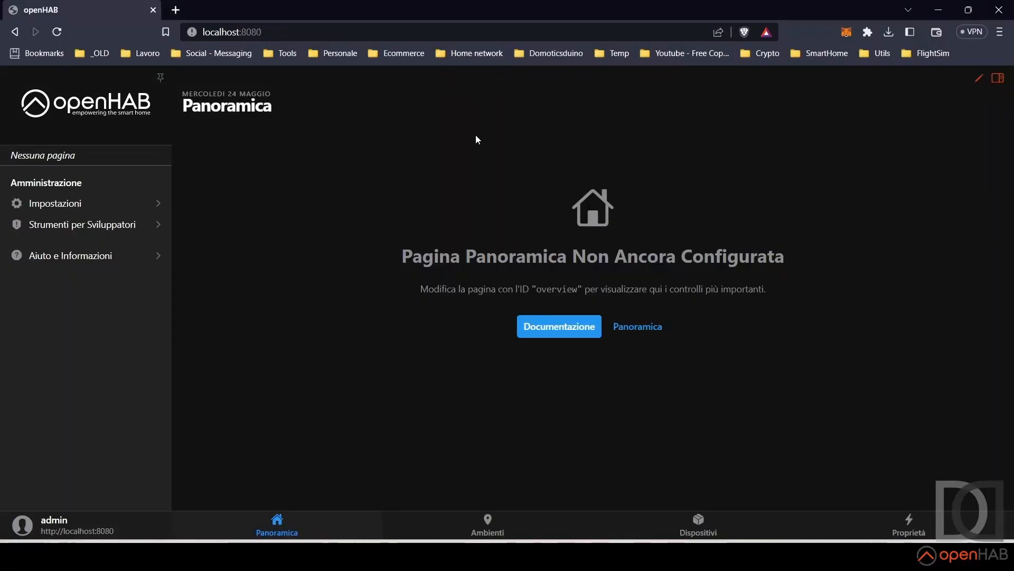
pyautogui.click(46, 267)
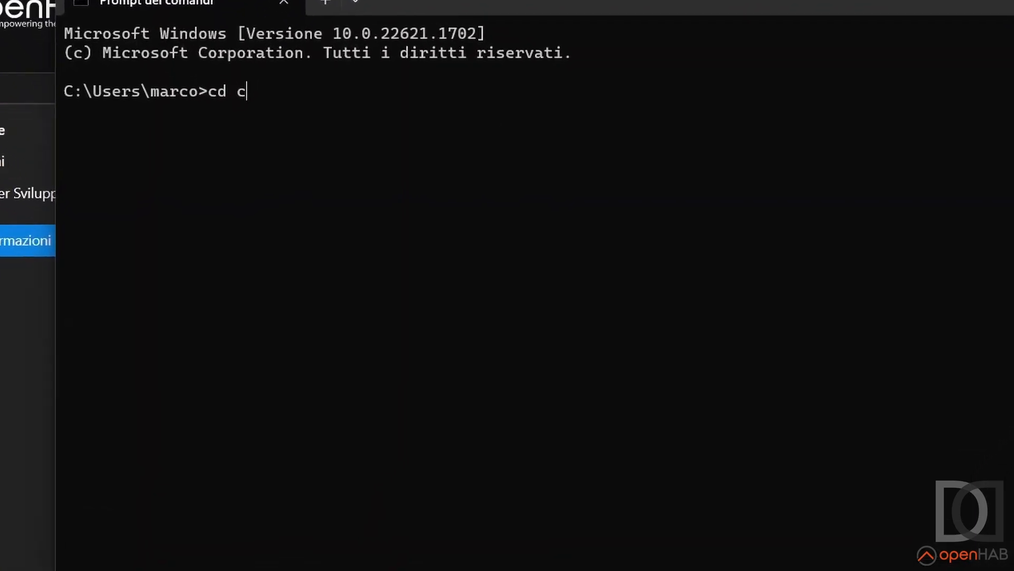
# Step: In the command prompt, change to c:\openhab\runtime\bin and check the openHAB status with status.bat
pyautogui.write(':\\openhab\\')
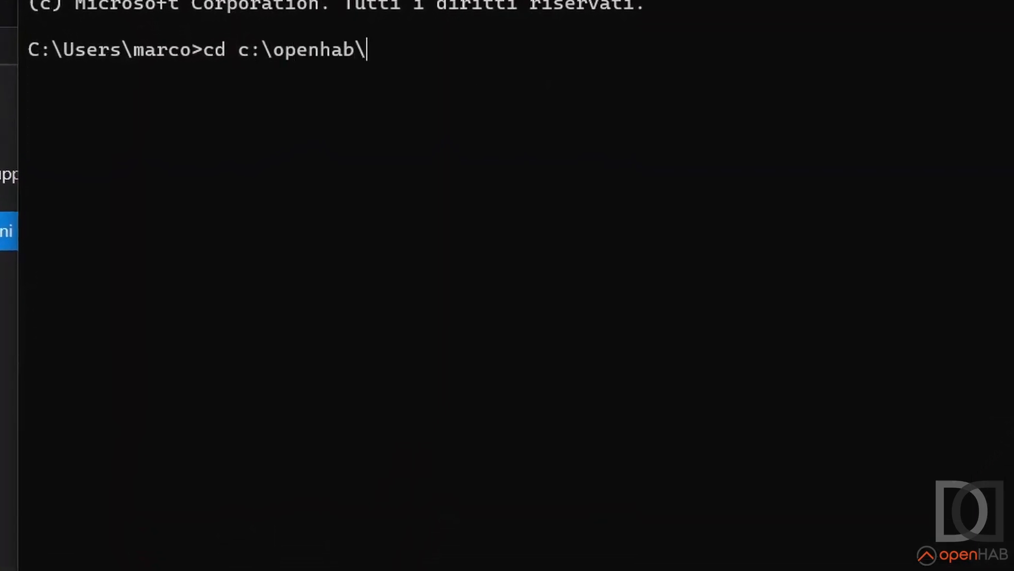
pyautogui.write('runtime\\bin')
pyautogui.press('Return')
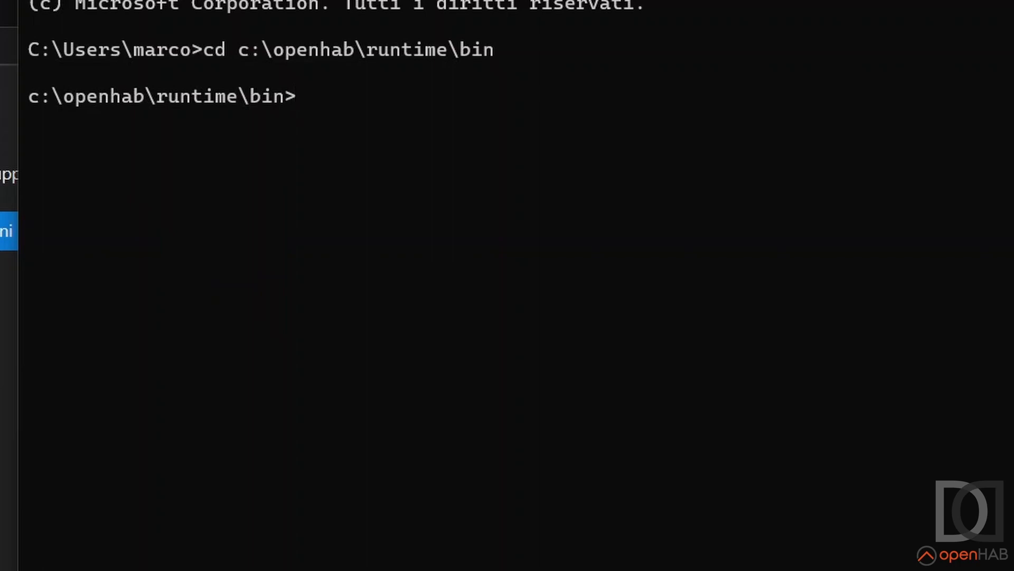
pyautogui.write('status')
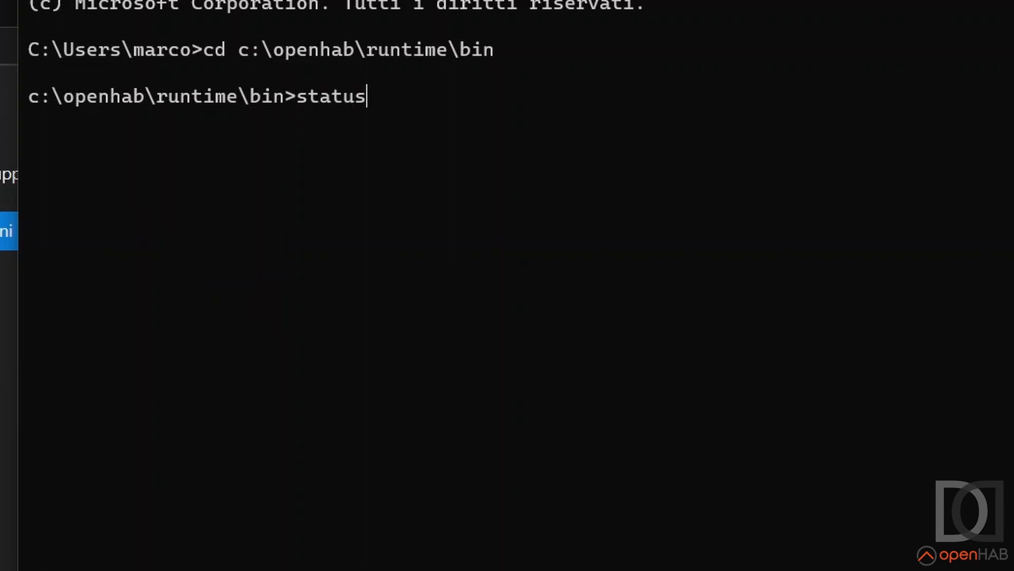
pyautogui.write('.bat')
pyautogui.press('Return')
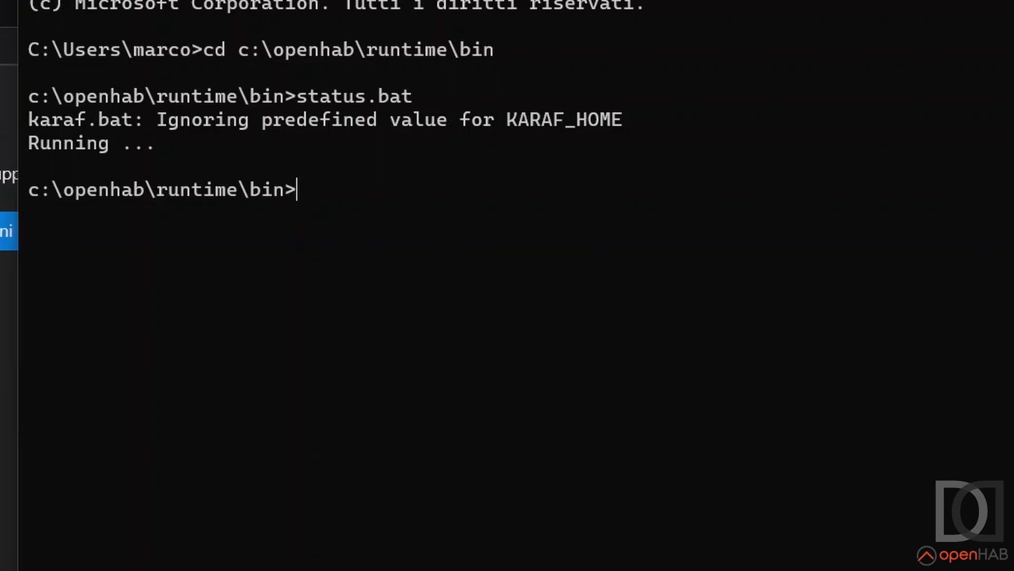
# Step: Try to restore the backup with restore.bat c:\openhab c:\ openhab-backup.zip
pyautogui.write('restore.bat ')
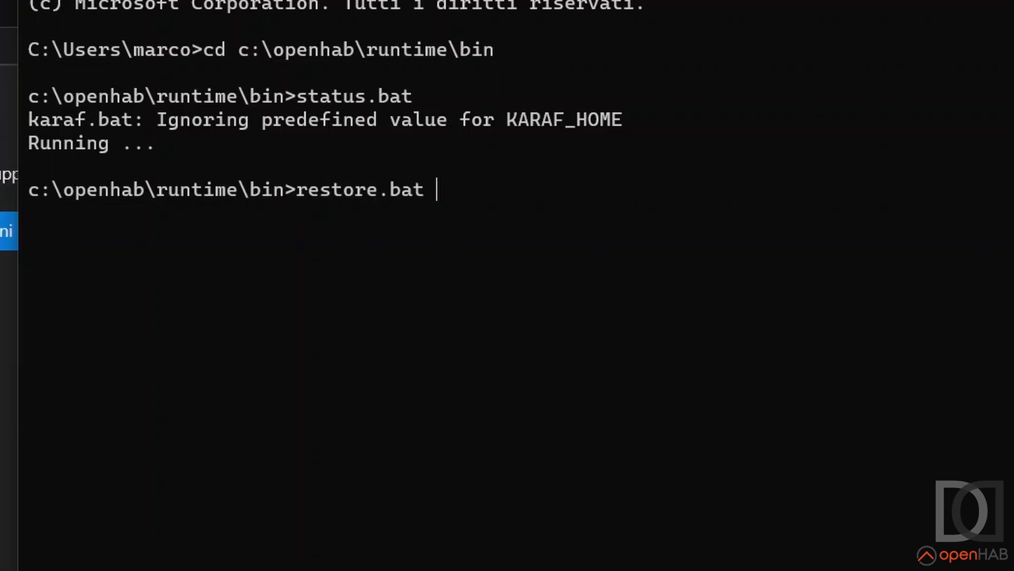
pyautogui.write('c:\\openhab')
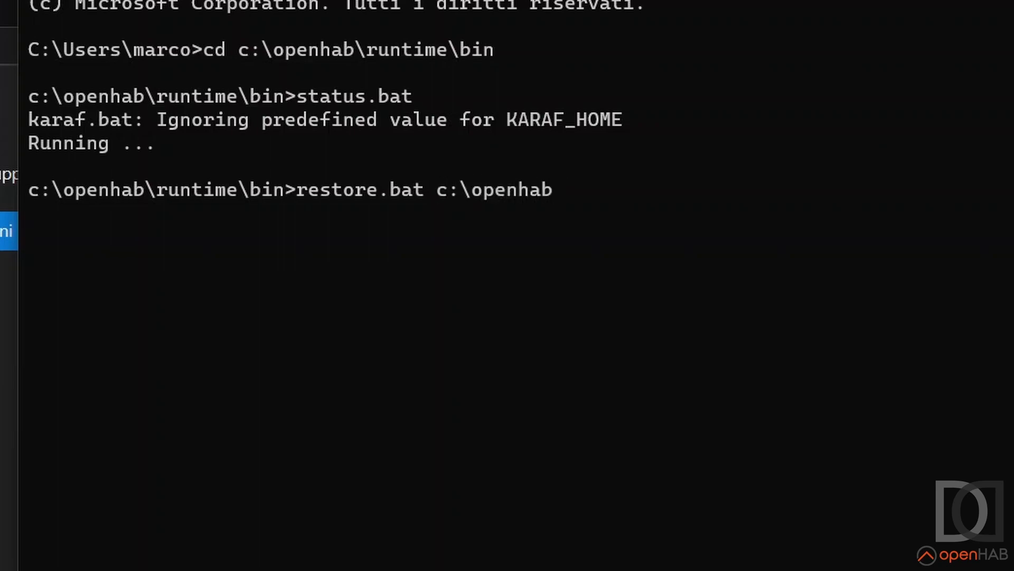
pyautogui.write(' c:\\ openhab-backup.')
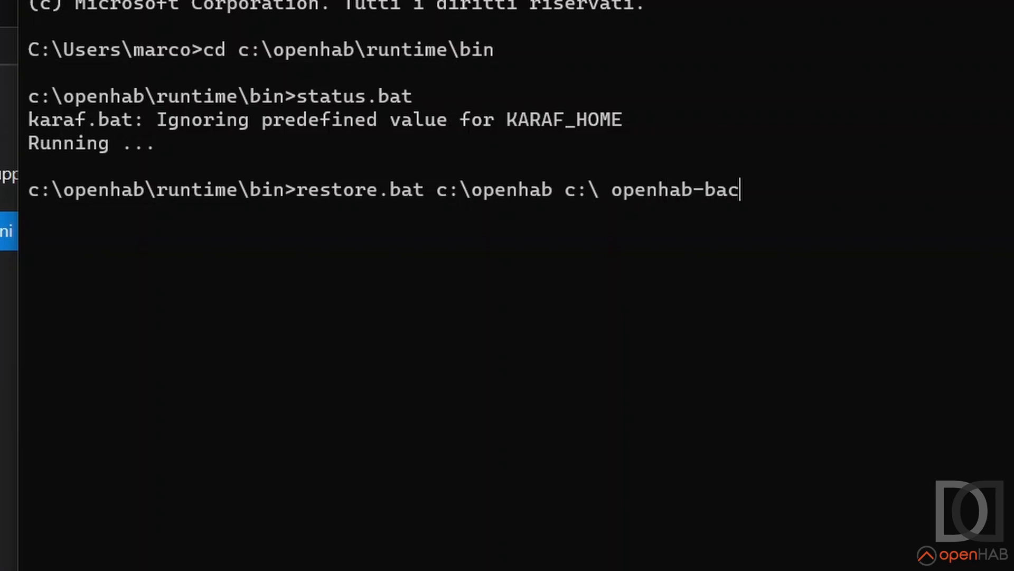
pyautogui.write('zip')
pyautogui.press('Return')
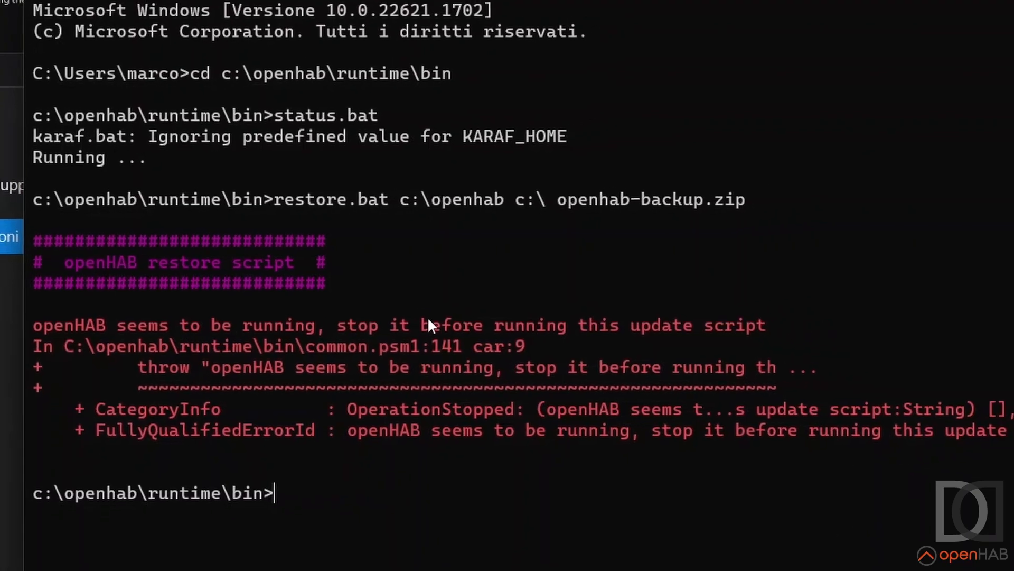
# Step: Switch to the running openHAB console, stop the log tail and shut the runtime down with logout
pyautogui.moveTo(785, 570)
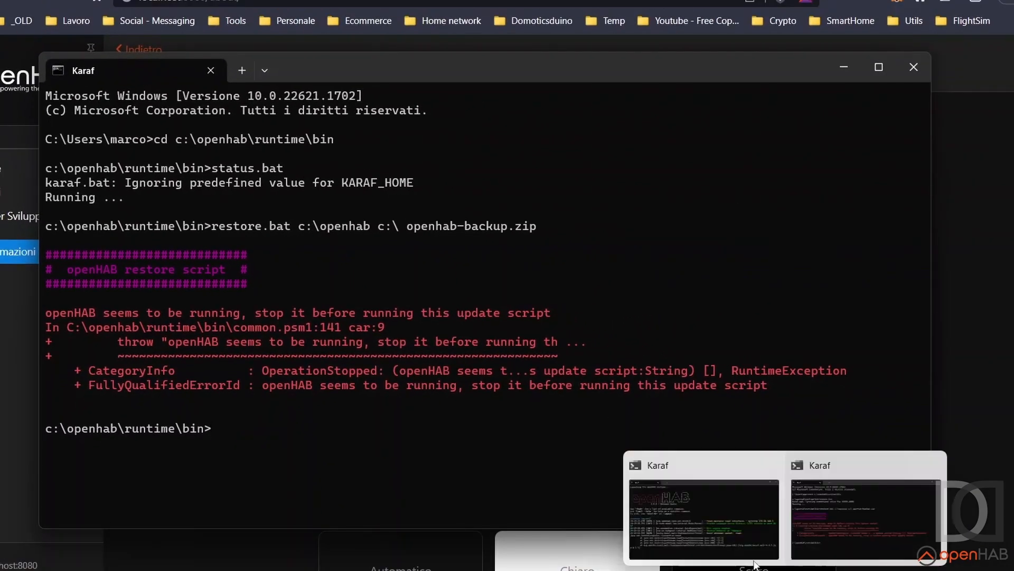
pyautogui.click(704, 518)
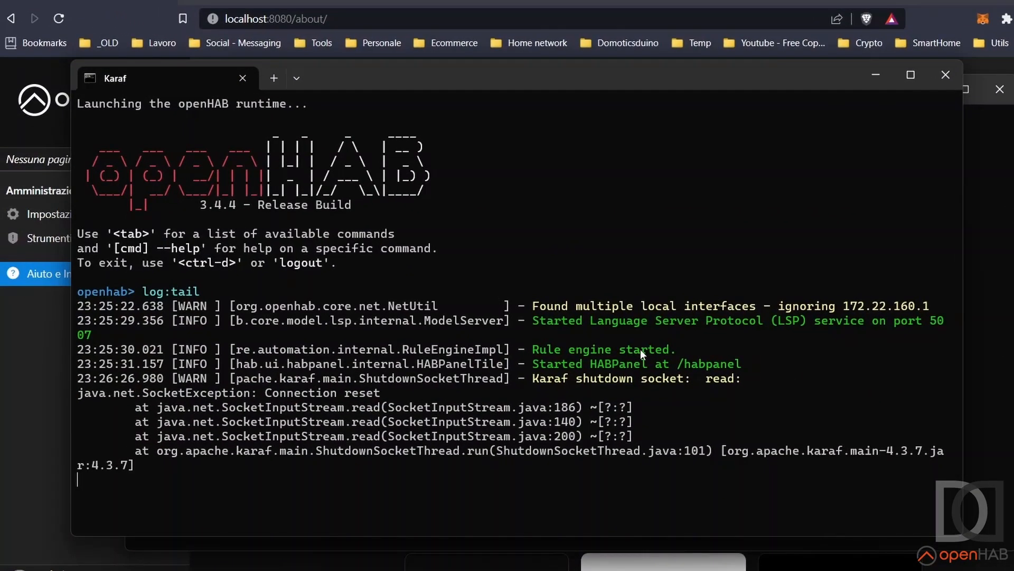
pyautogui.hotkey('ctrl', 'c')
pyautogui.press('Return')
pyautogui.press('Return')
pyautogui.press('Return')
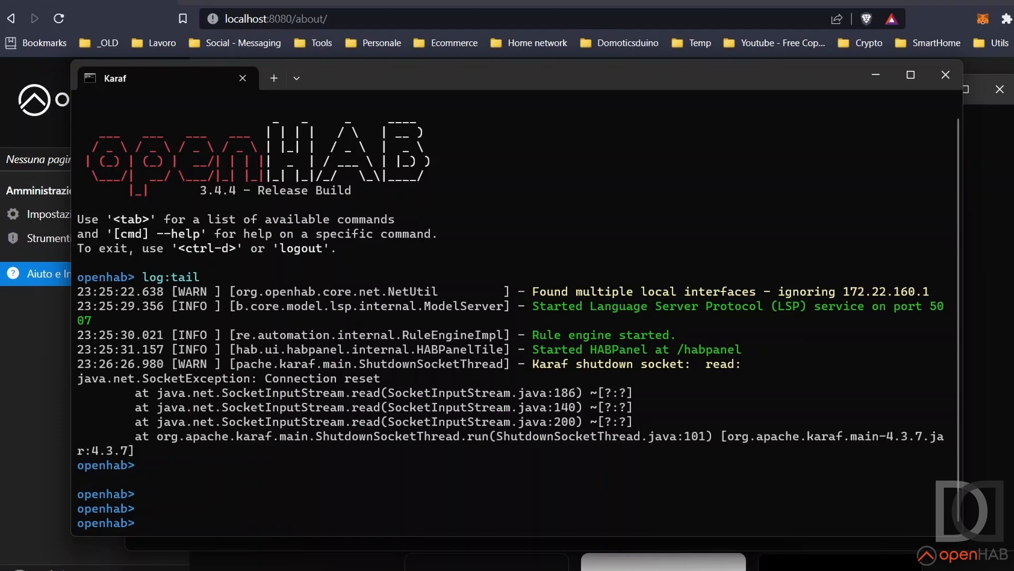
pyautogui.write('logout')
pyautogui.press('Return')
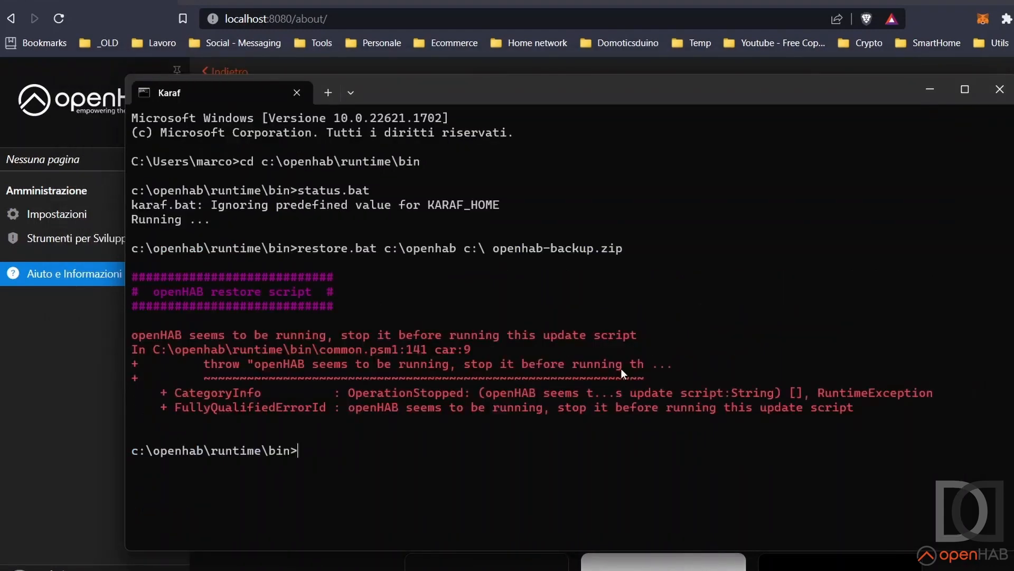
# Step: Rerun restore.bat c:\openhab c:\ openhab-backup.zip in the command prompt and accept replacing the existing files
pyautogui.press('Up')
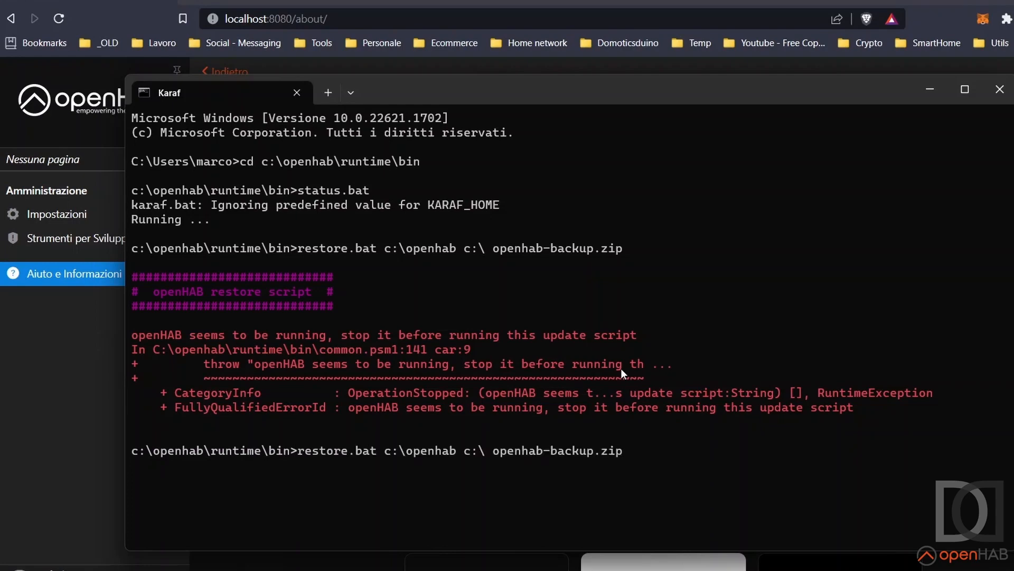
pyautogui.press('Return')
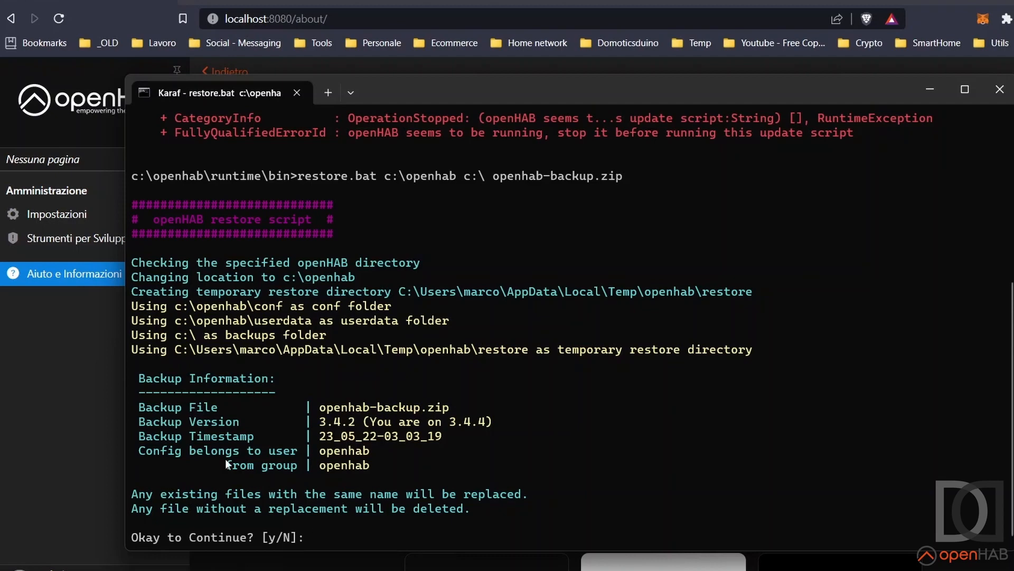
pyautogui.write('y')
pyautogui.press('Return')
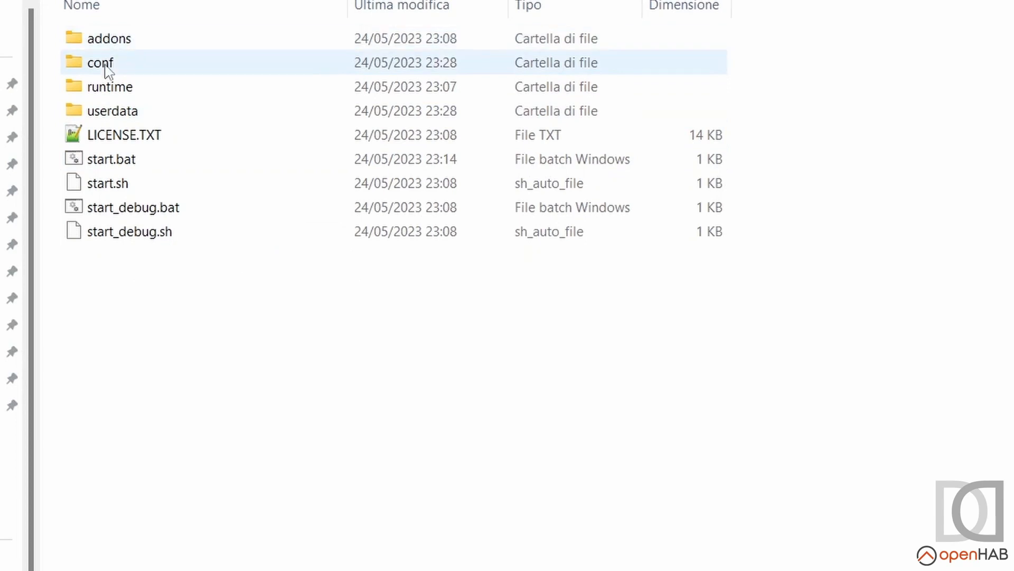
# Step: Delete all the group strategy entries inside the Items block of influxdb.persist in conf\persistence and save the file
pyautogui.doubleClick(108, 63)
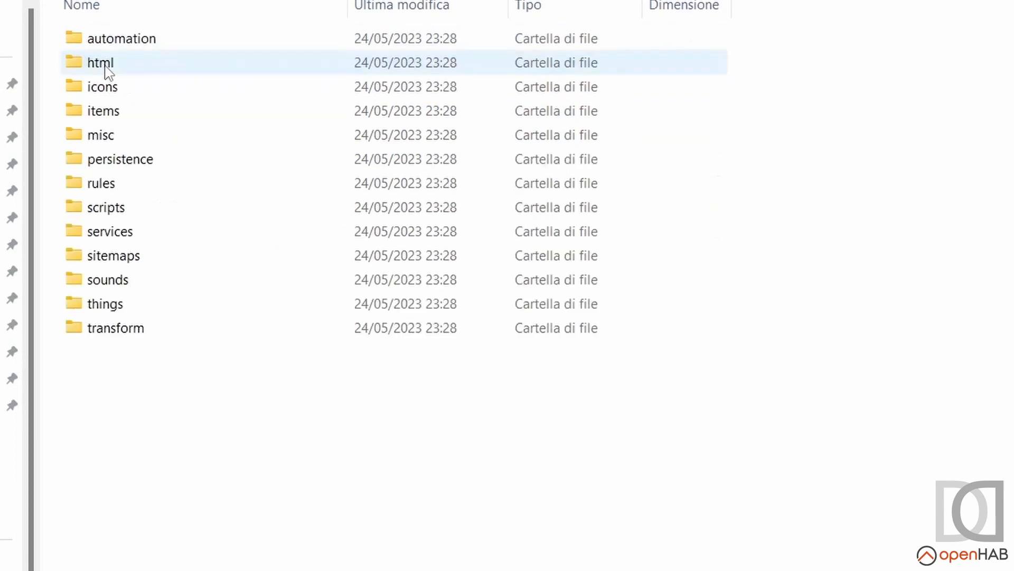
pyautogui.doubleClick(116, 161)
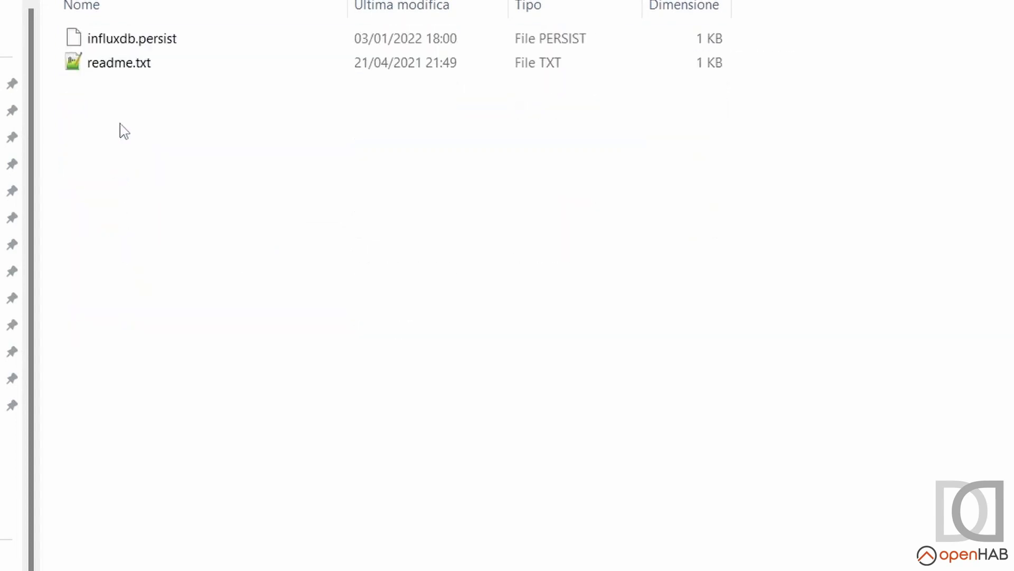
pyautogui.rightClick(127, 43)
pyautogui.click(313, 336)
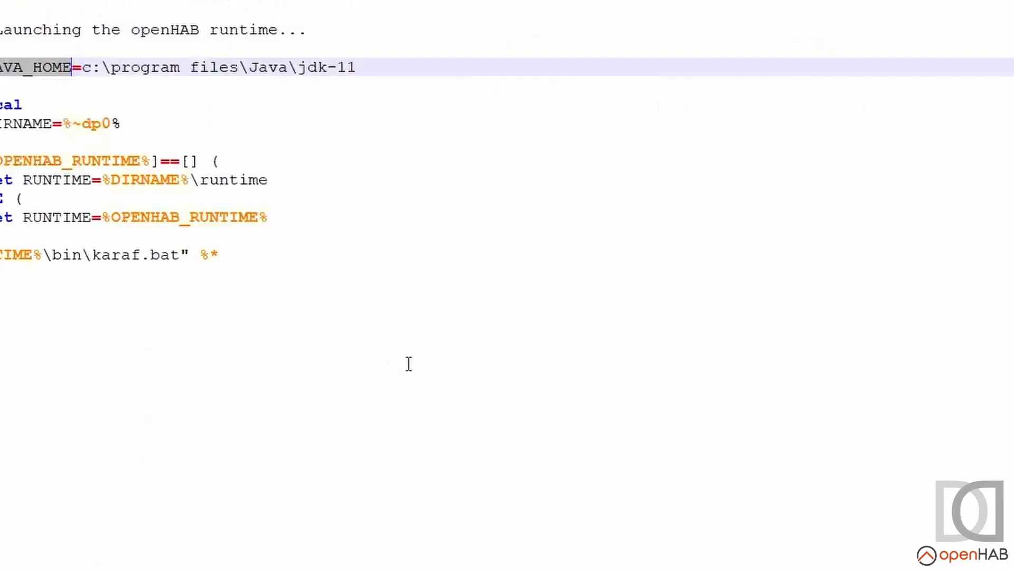
pyautogui.moveTo(56, 166); pyautogui.dragTo(538, 334)
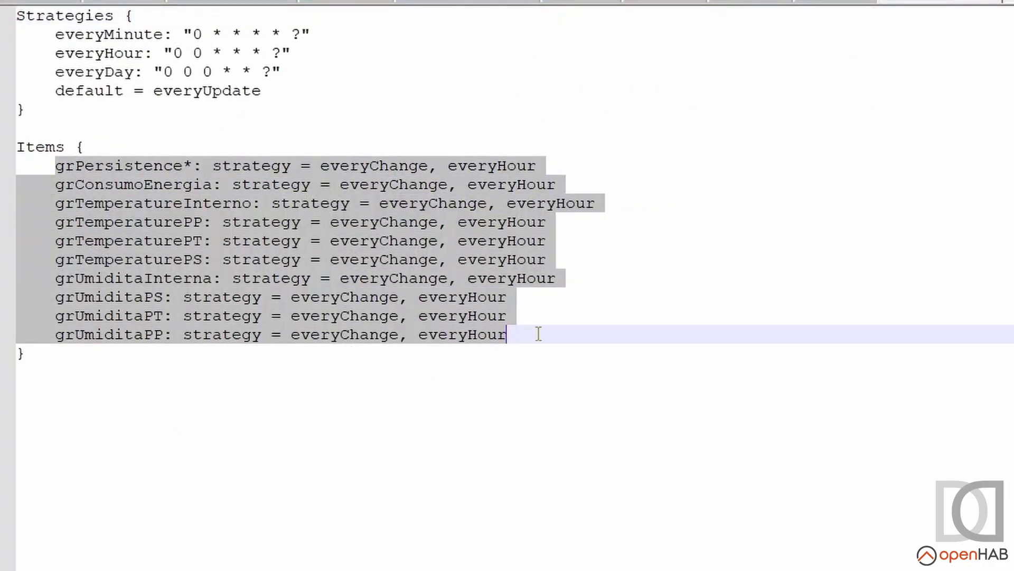
pyautogui.press('Delete')
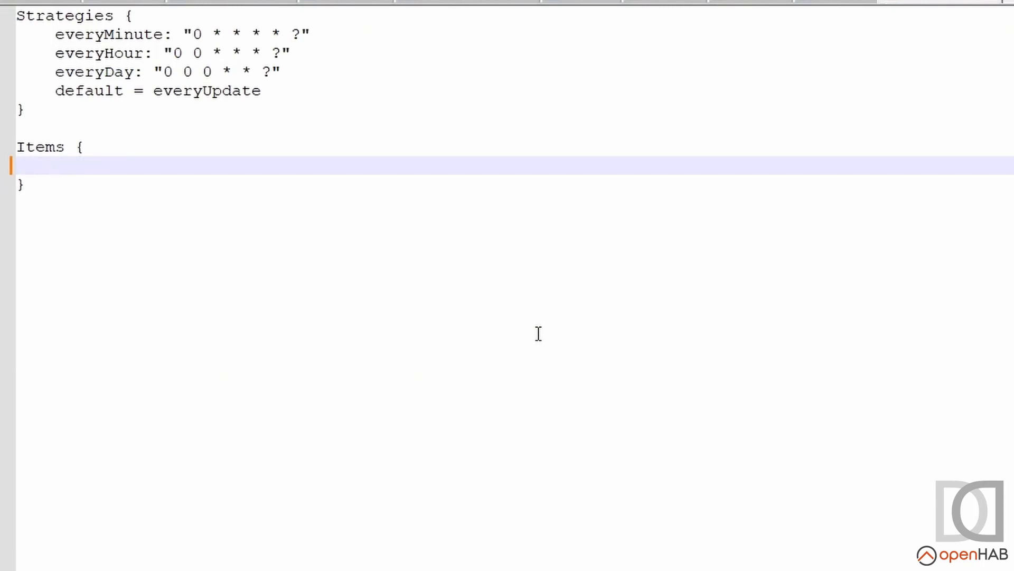
pyautogui.hotkey('ctrl', 's')
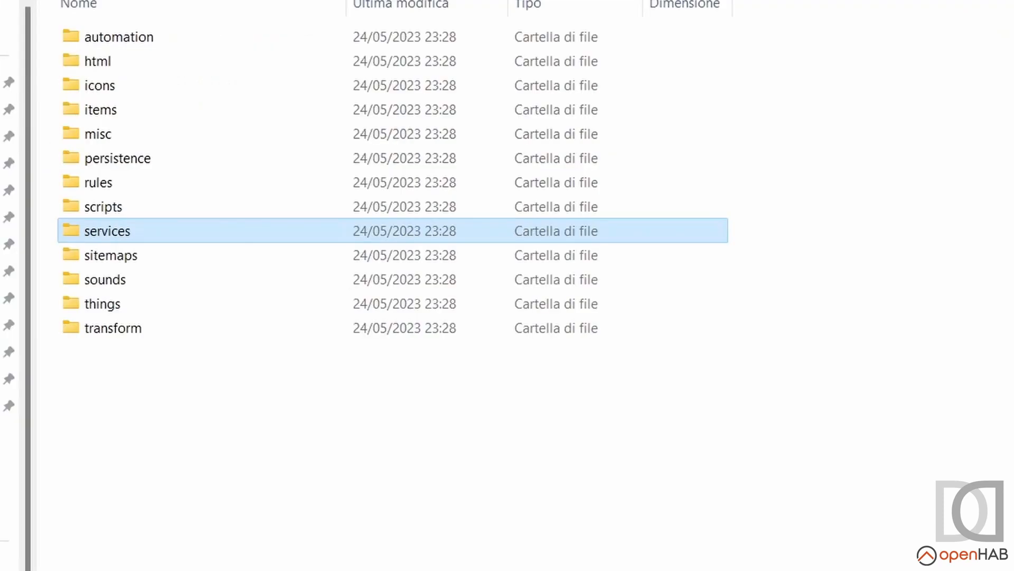
# Step: Go back to the main openhab folder in File Explorer and start the runtime with start.bat
pyautogui.hotkey('alt', 'Left')
pyautogui.click(237, 353)
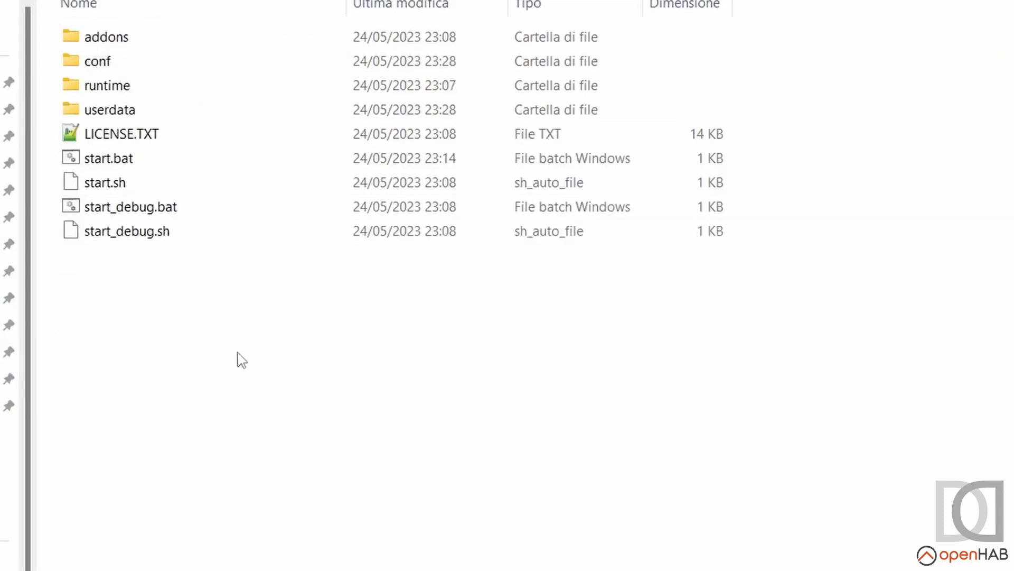
pyautogui.doubleClick(112, 164)
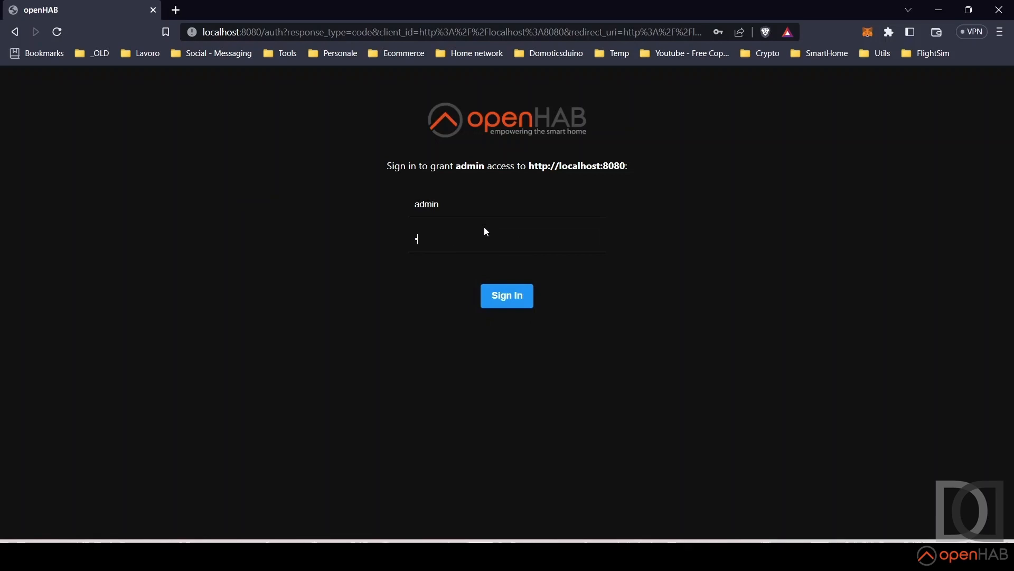
# Step: Enter the administrator account password in the openHAB sign-in form in the browser
pyautogui.write('•••••••')
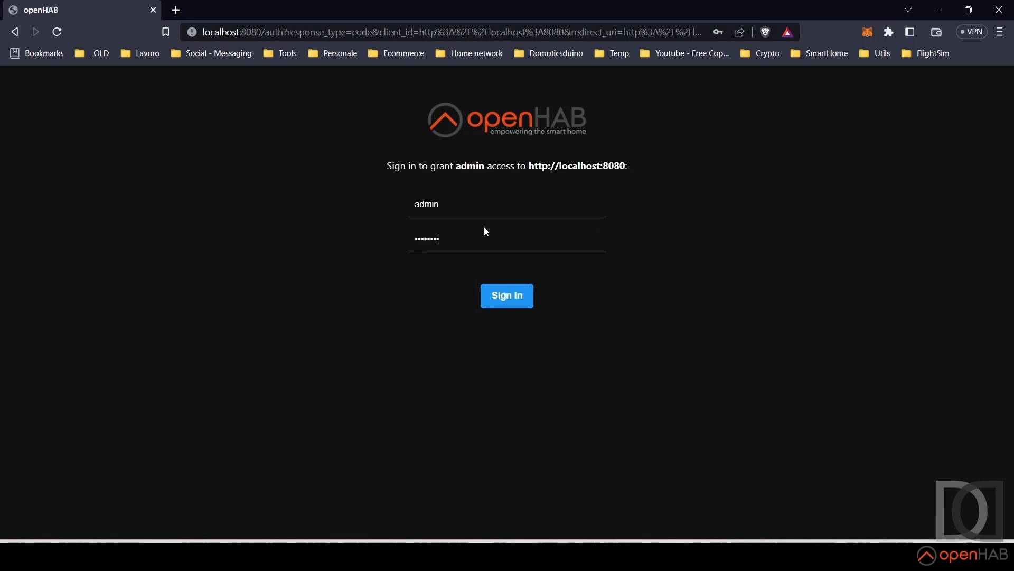